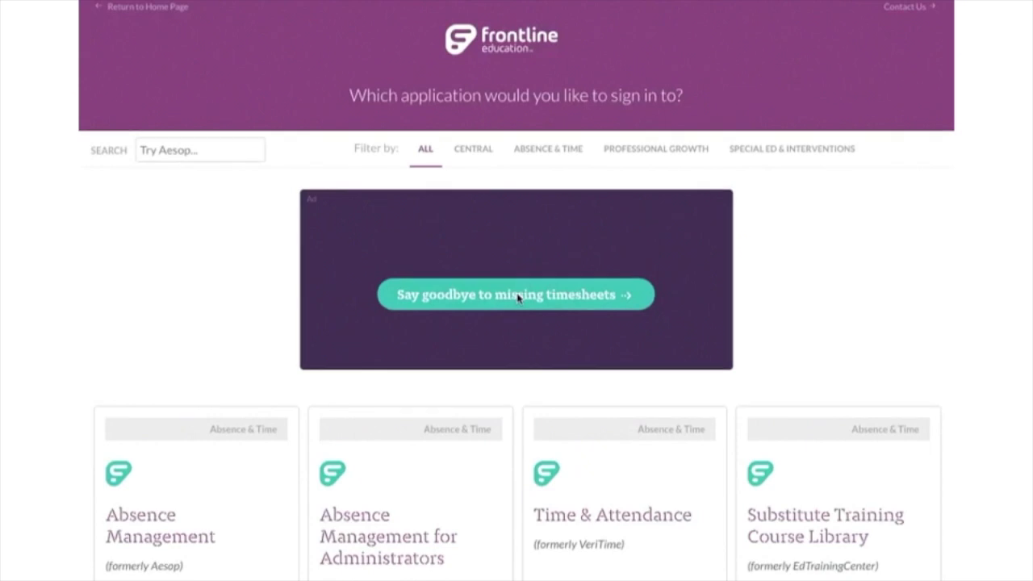
Step: Sign in to PD & Evaluation from the Frontline Education products list
scroll(215, 317, "down", 2)
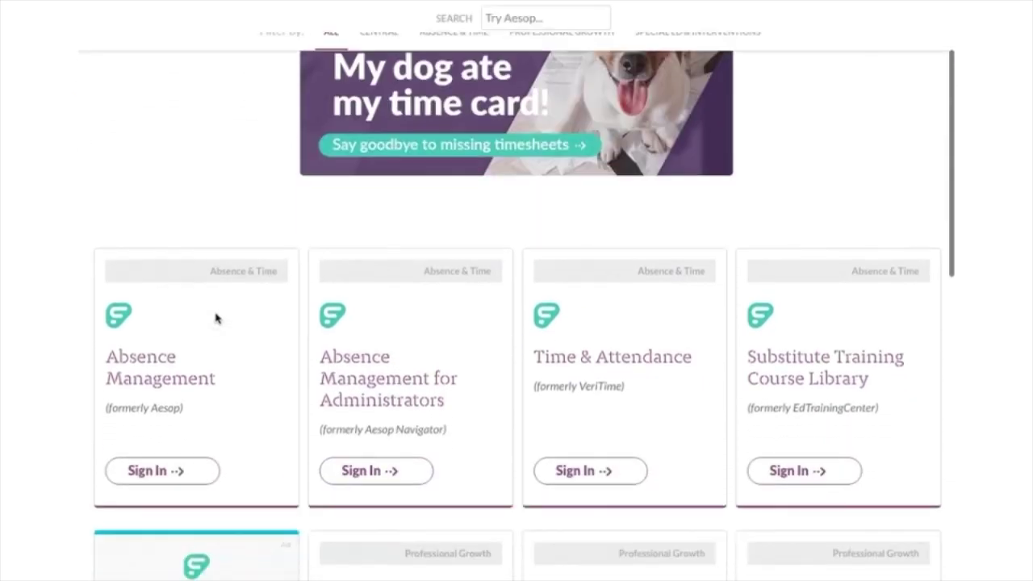
scroll(215, 317, "down", 2)
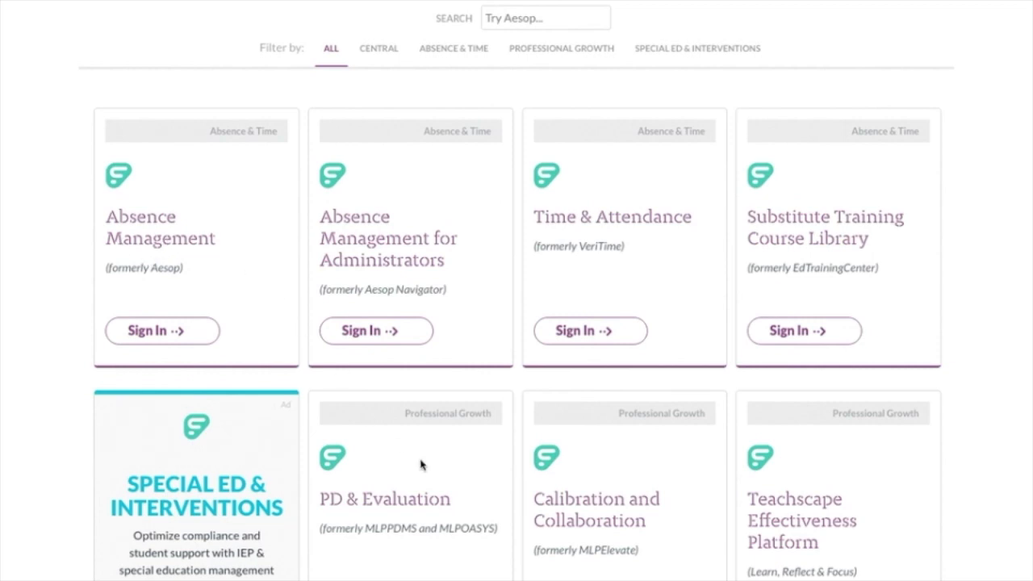
scroll(422, 464, "down", 1)
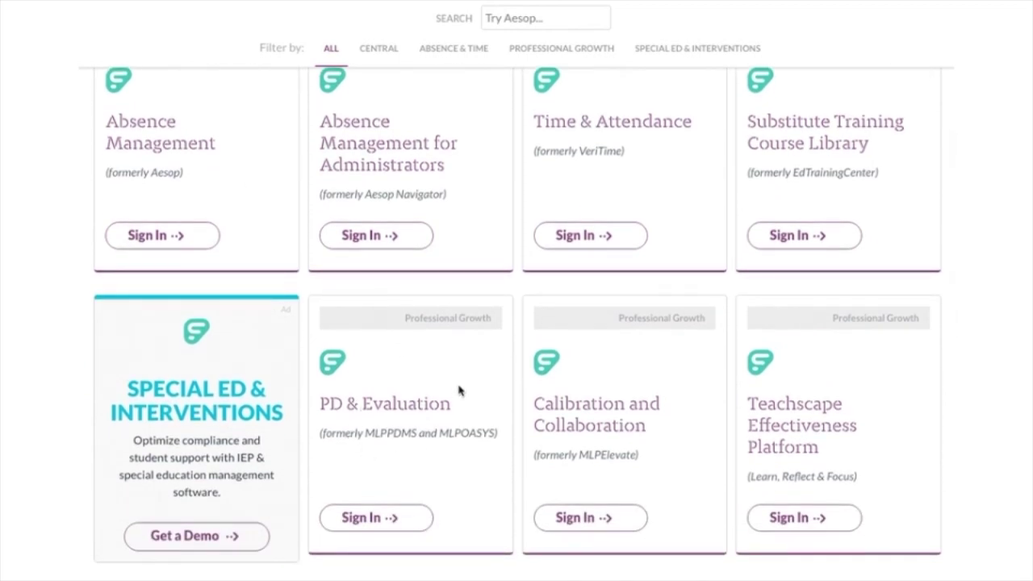
left_click(381, 520)
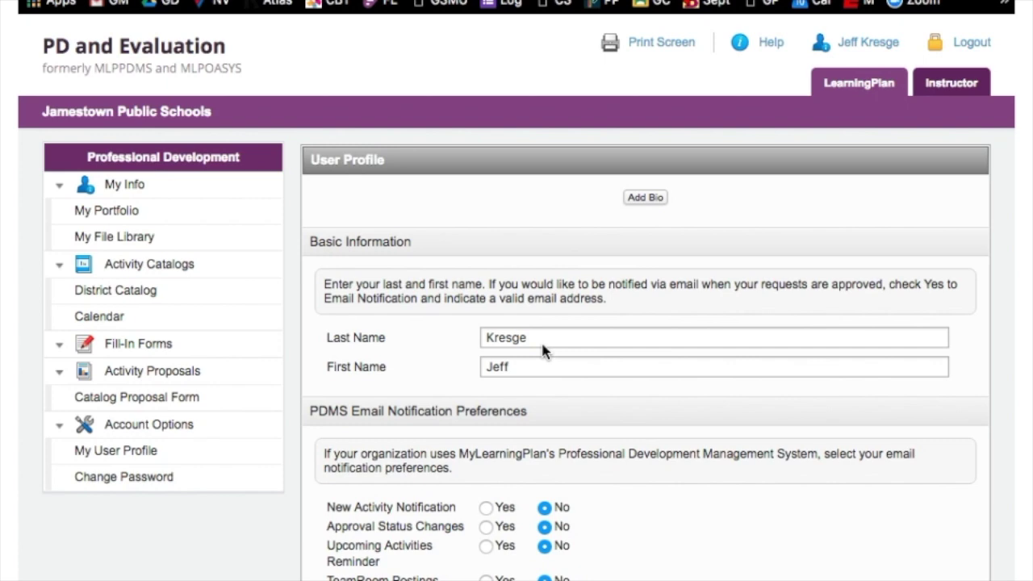
Step: Review the User Profile page, selecting the email address field and dismissing its autofill suggestions
scroll(542, 349, "down", 5)
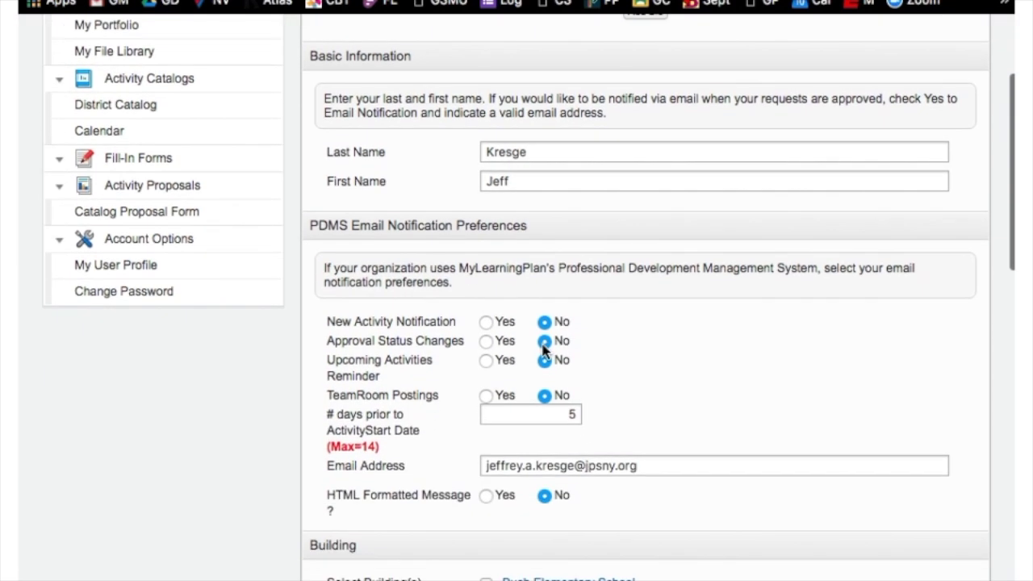
scroll(623, 329, "down", 2)
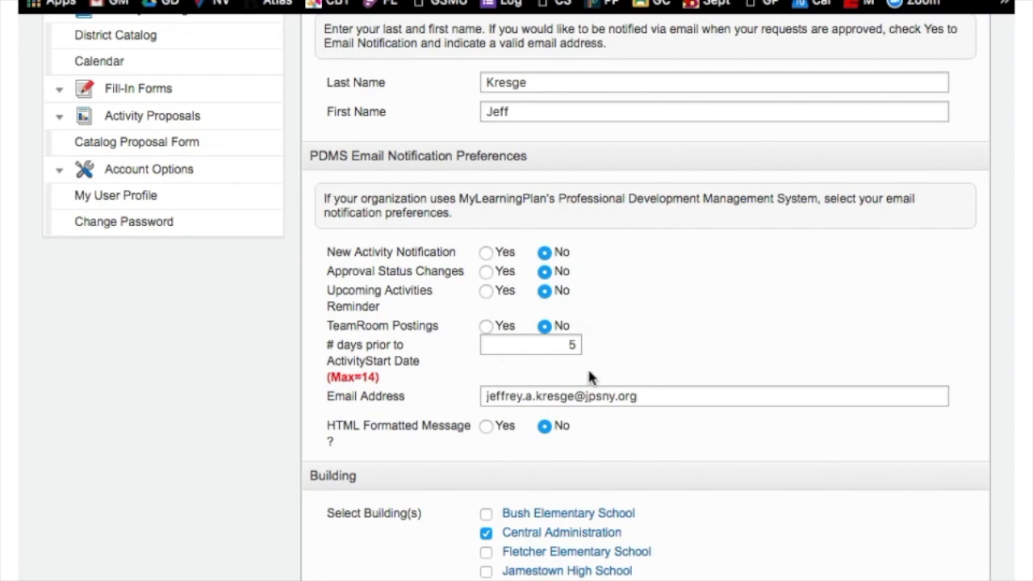
scroll(684, 385, "down", 2)
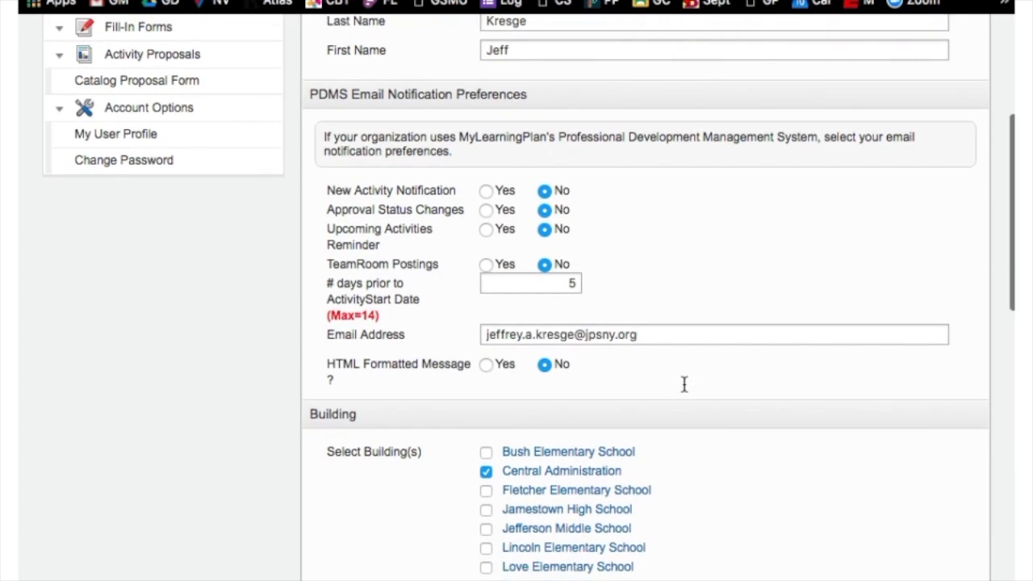
left_click(658, 338)
left_click(770, 270)
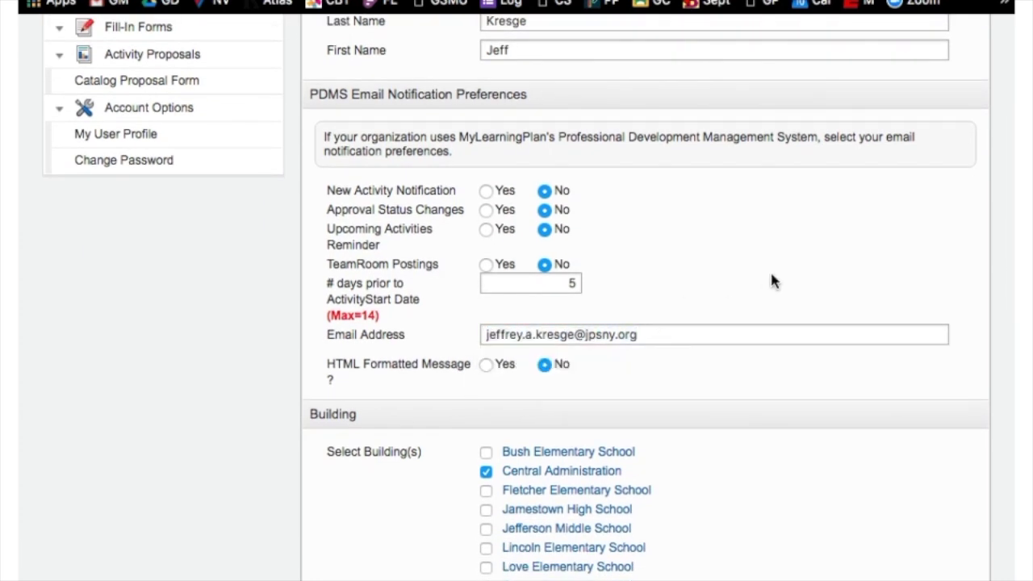
scroll(769, 270, "down", 1)
scroll(771, 276, "down", 5)
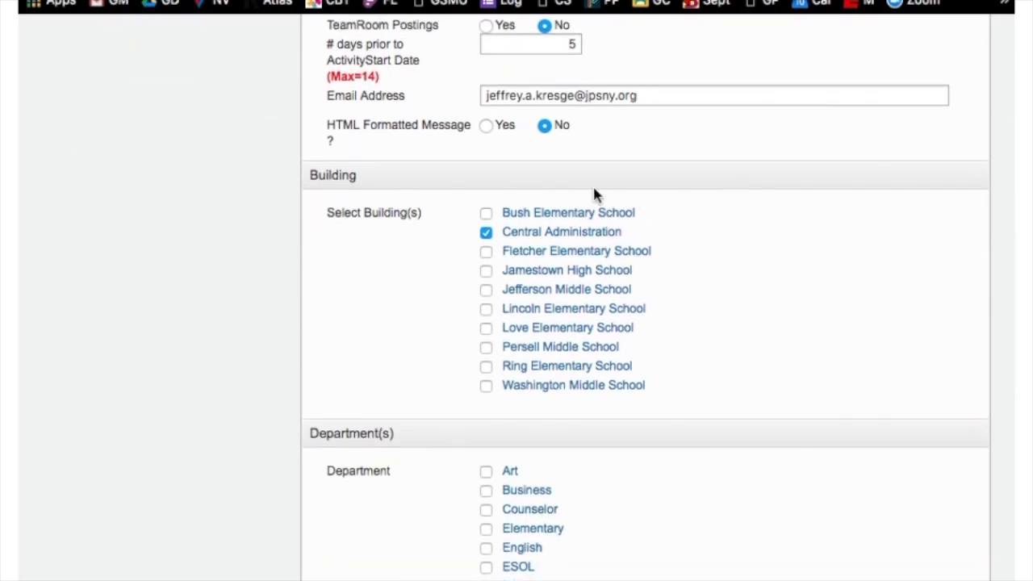
scroll(729, 258, "down", 7)
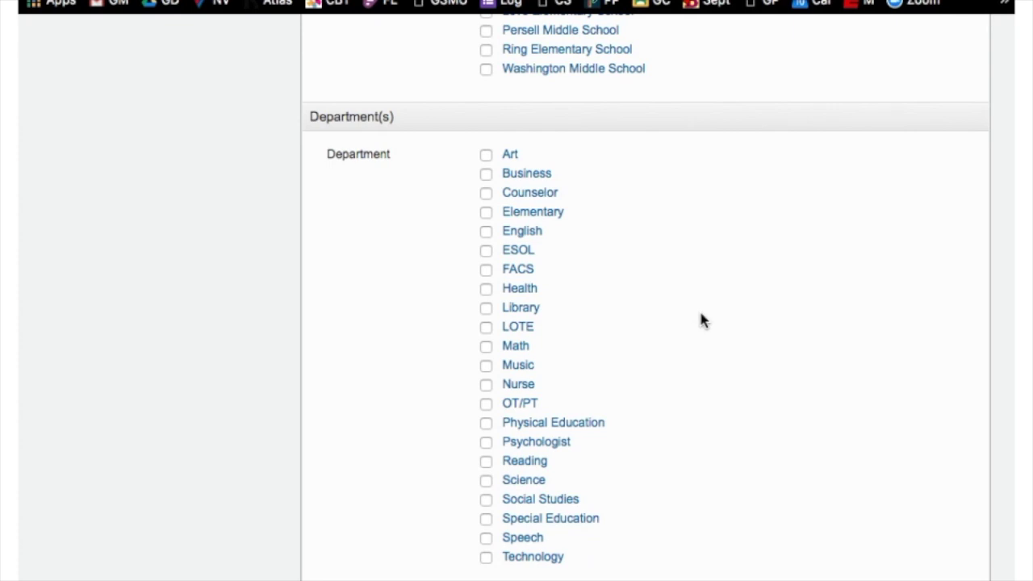
scroll(700, 319, "down", 5)
scroll(701, 321, "down", 5)
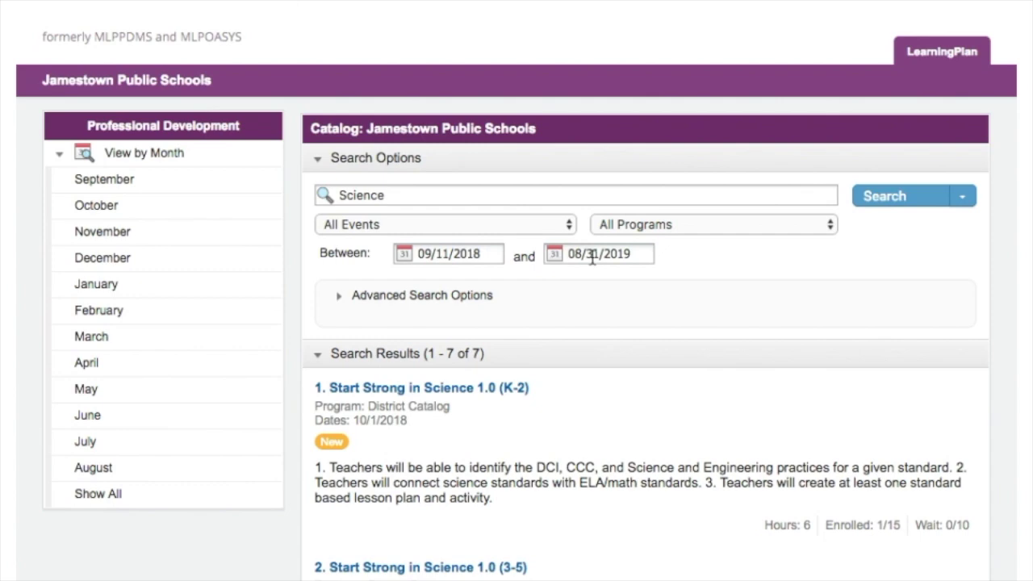
Step: Enroll in Start Strong in Science 1.0 (K-2) and return to My Requests
scroll(567, 452, "down", 5)
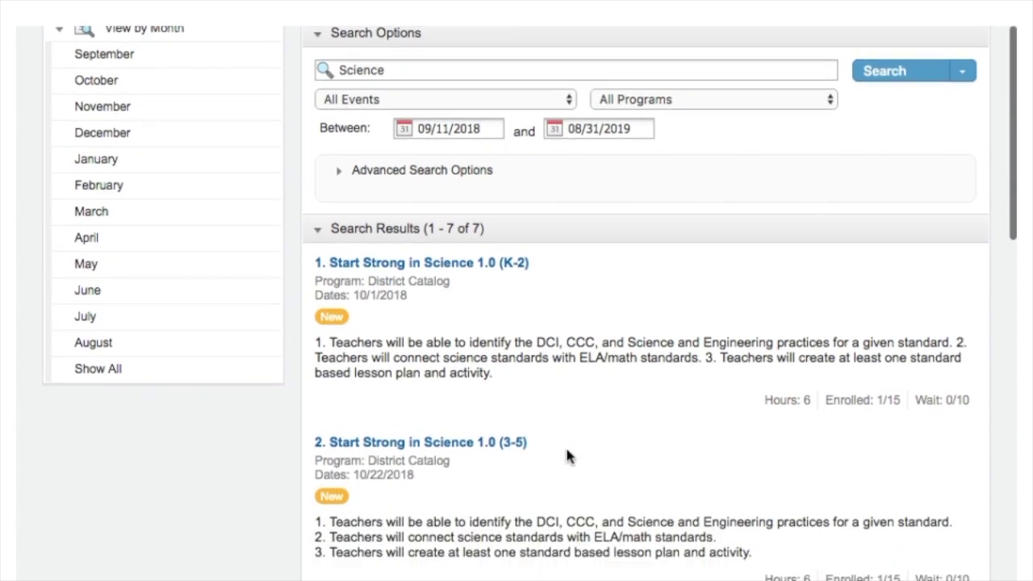
scroll(568, 456, "down", 7)
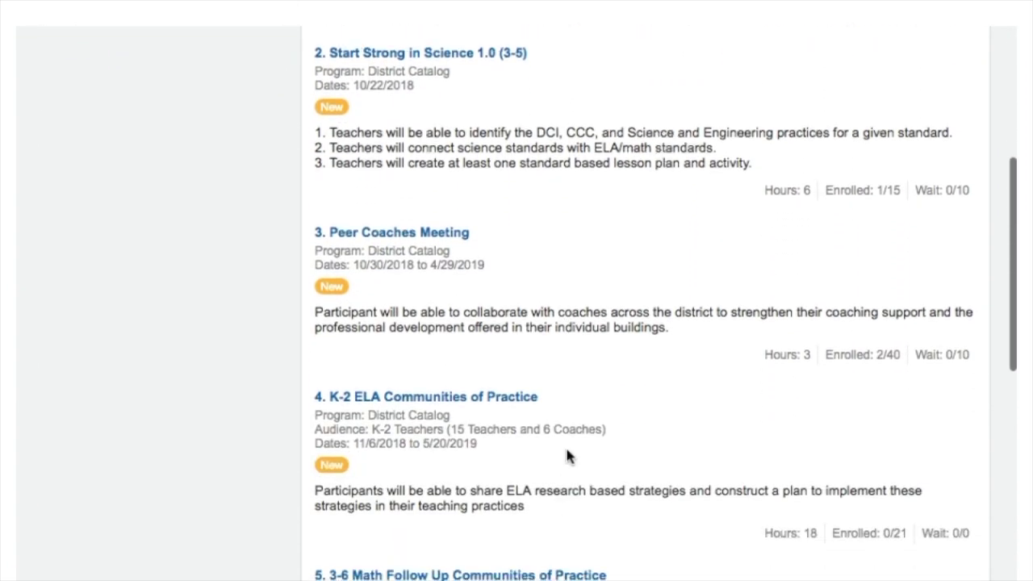
scroll(567, 457, "up", 7)
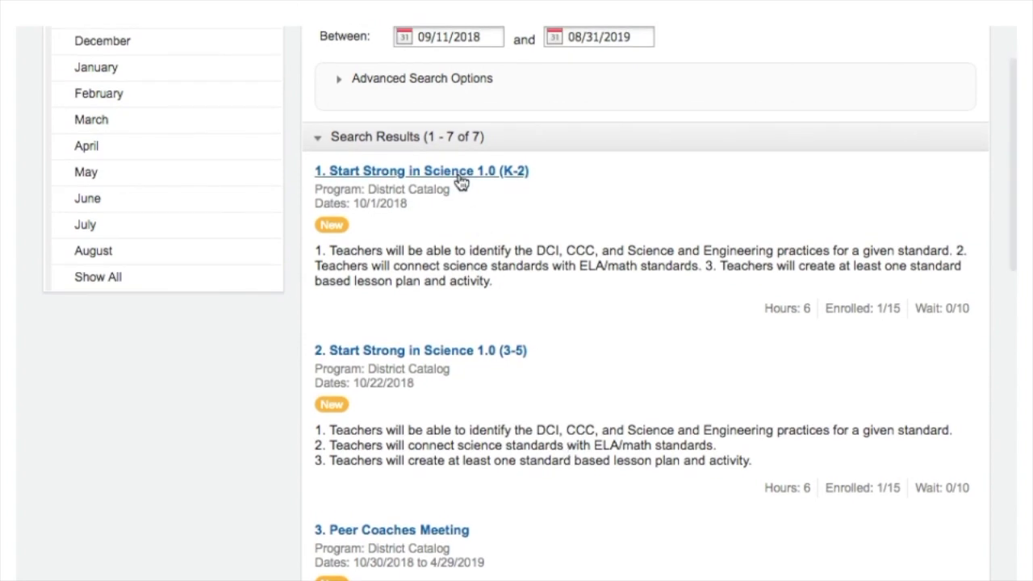
left_click(456, 179)
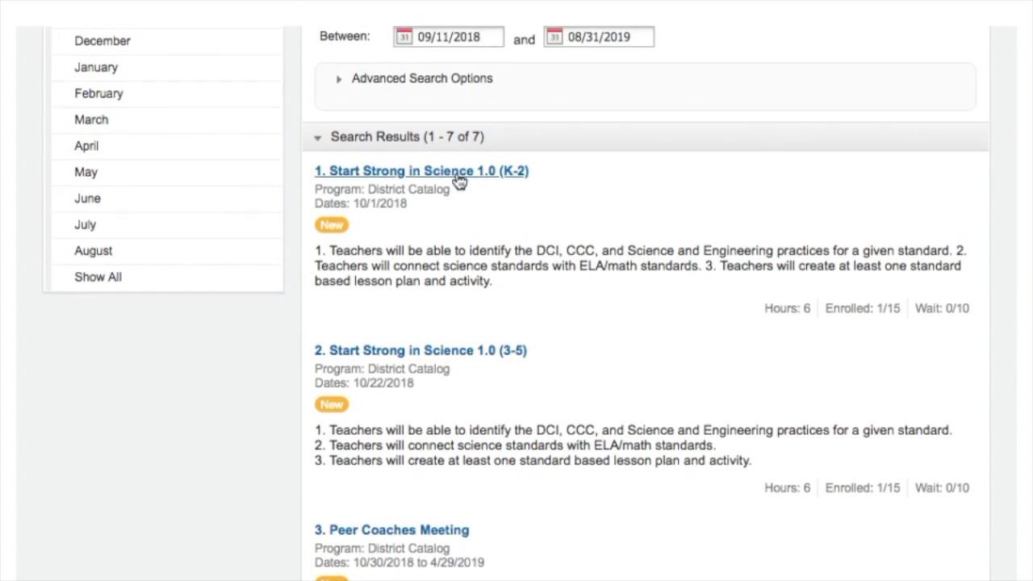
scroll(714, 355, "down", 1)
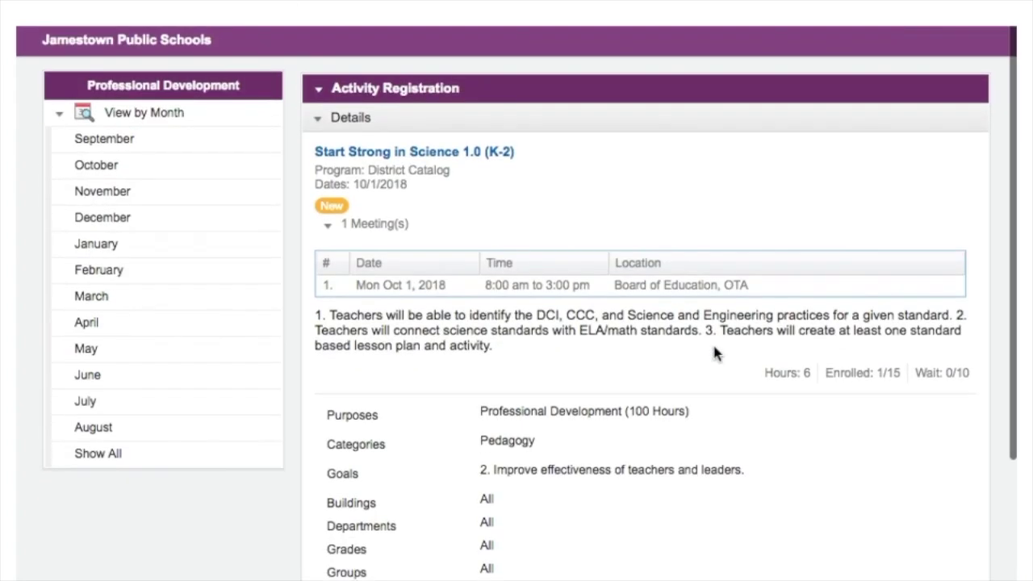
scroll(673, 305, "down", 4)
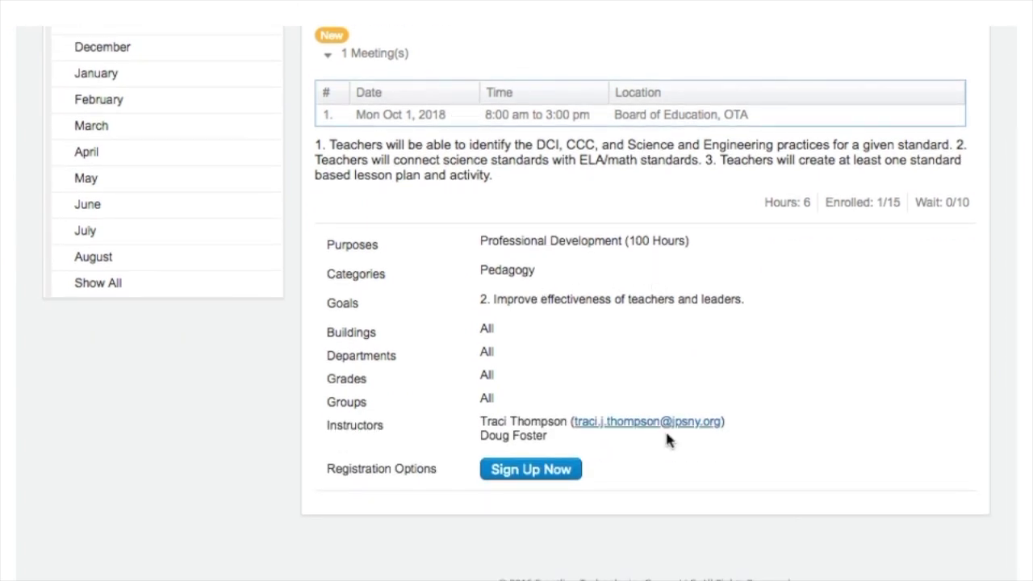
left_click(531, 469)
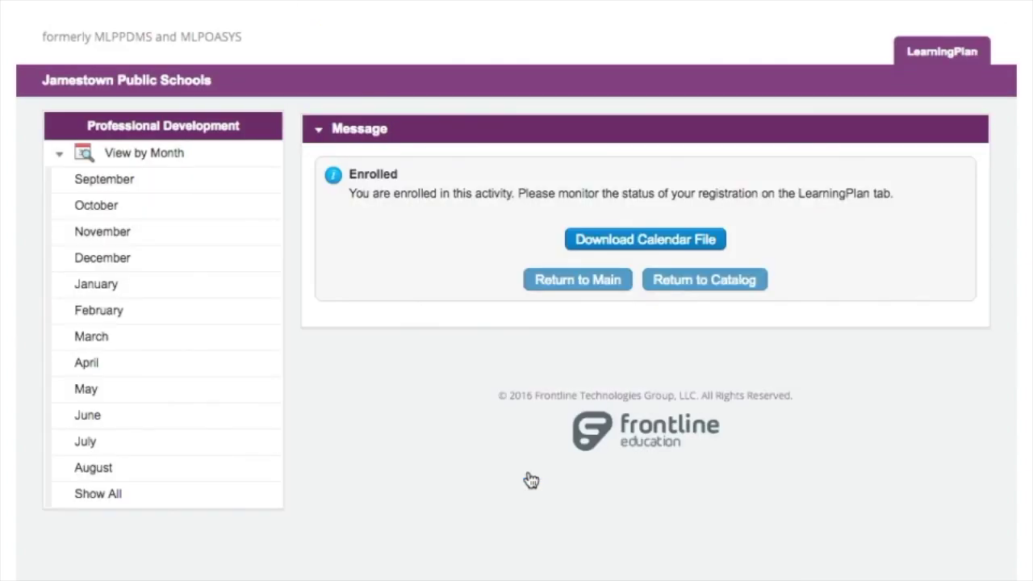
left_click(565, 280)
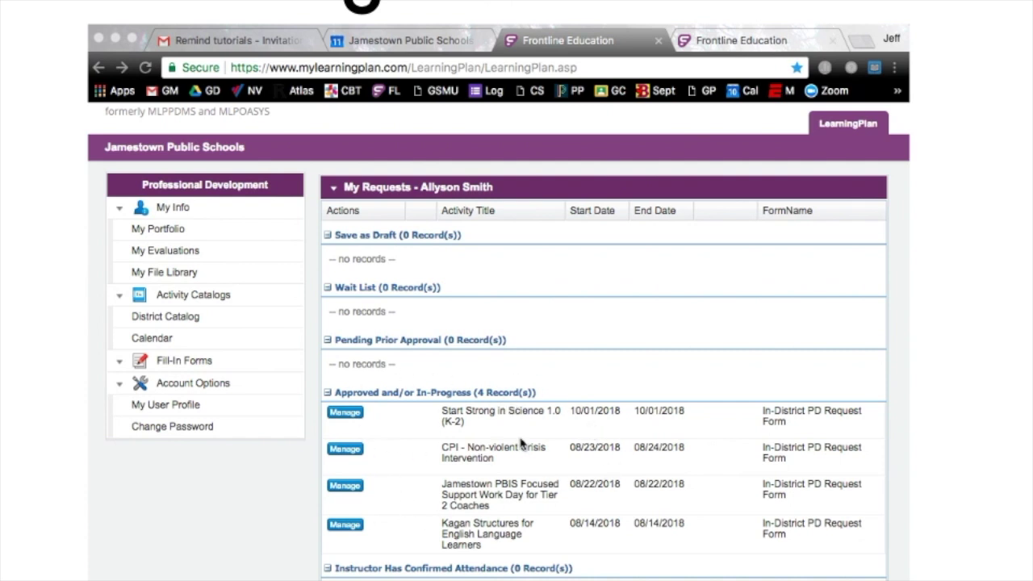
Step: Drop the Start Strong in Science 1.0 (K-2) request with the reason 'Child is ill.'
left_click(353, 416)
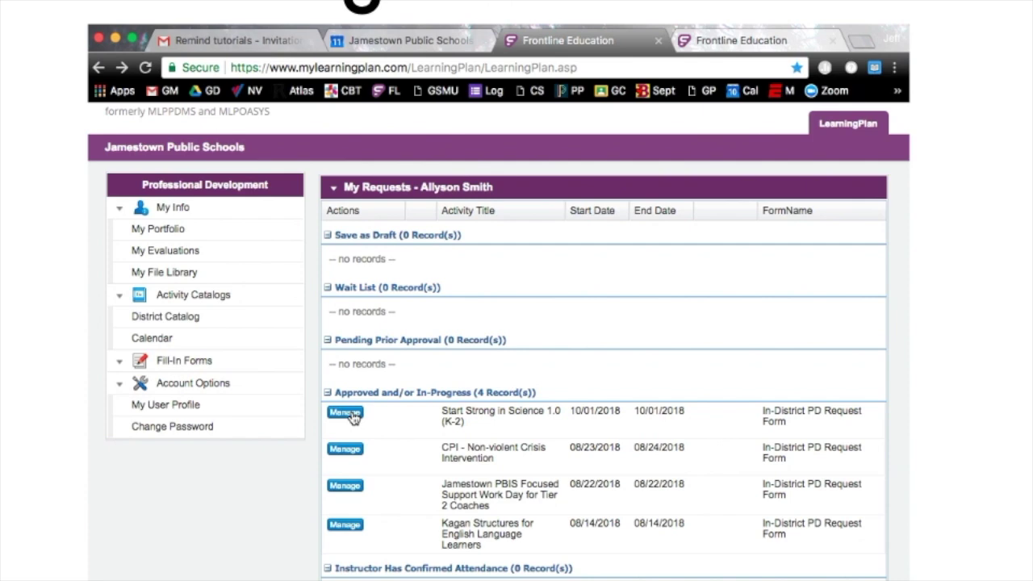
left_click(346, 413)
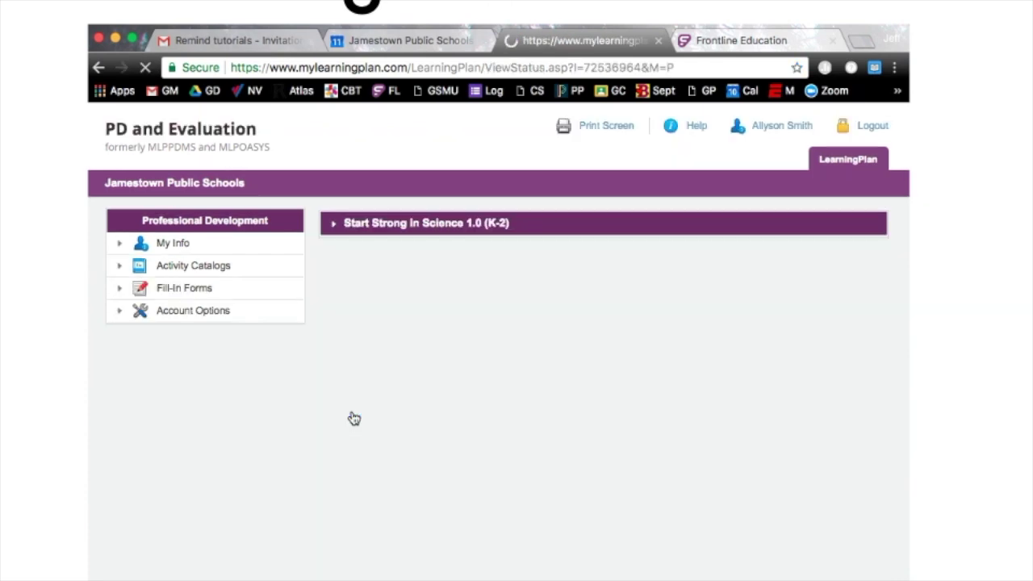
scroll(571, 358, "down", 1)
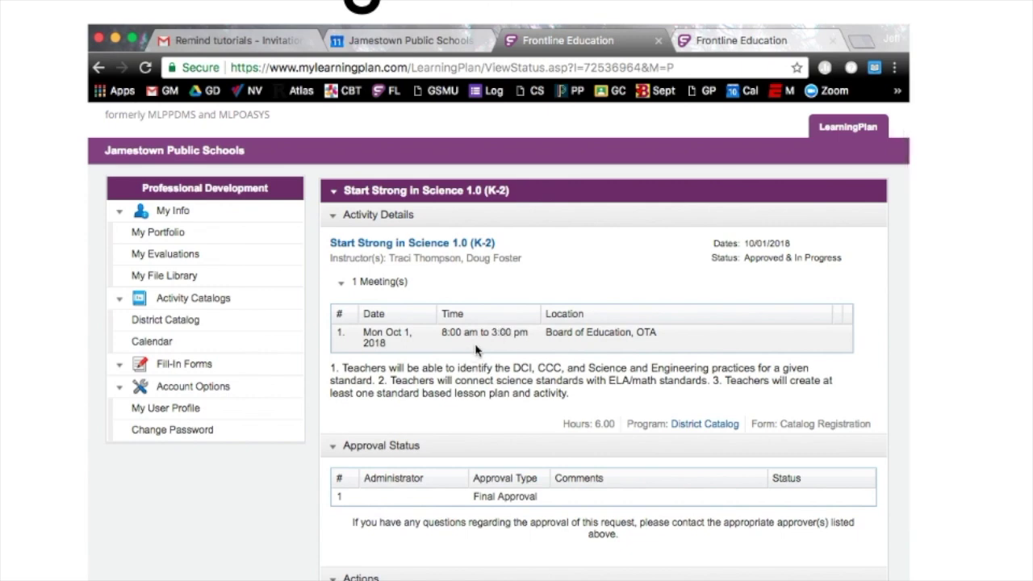
scroll(476, 350, "down", 5)
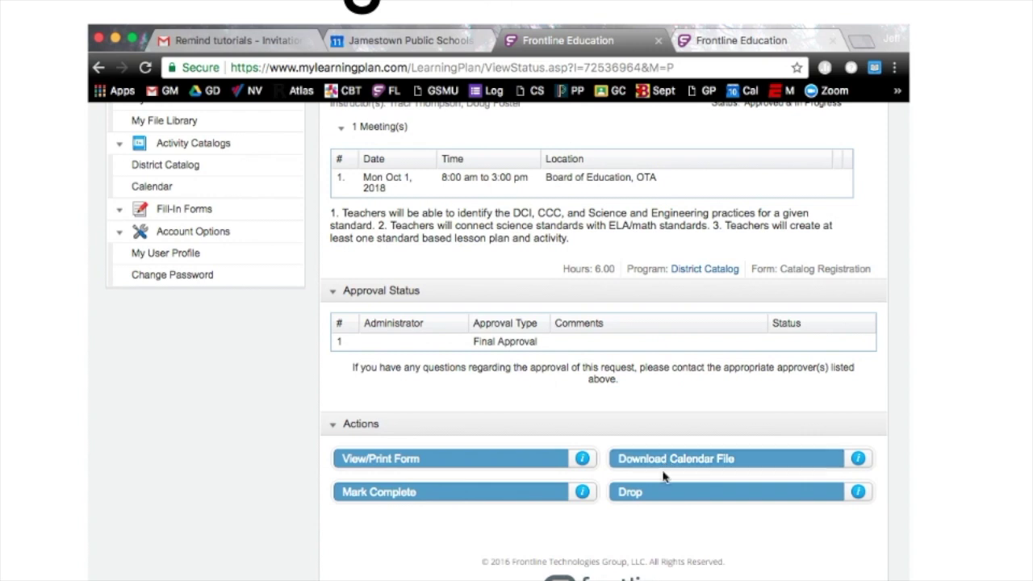
left_click(659, 493)
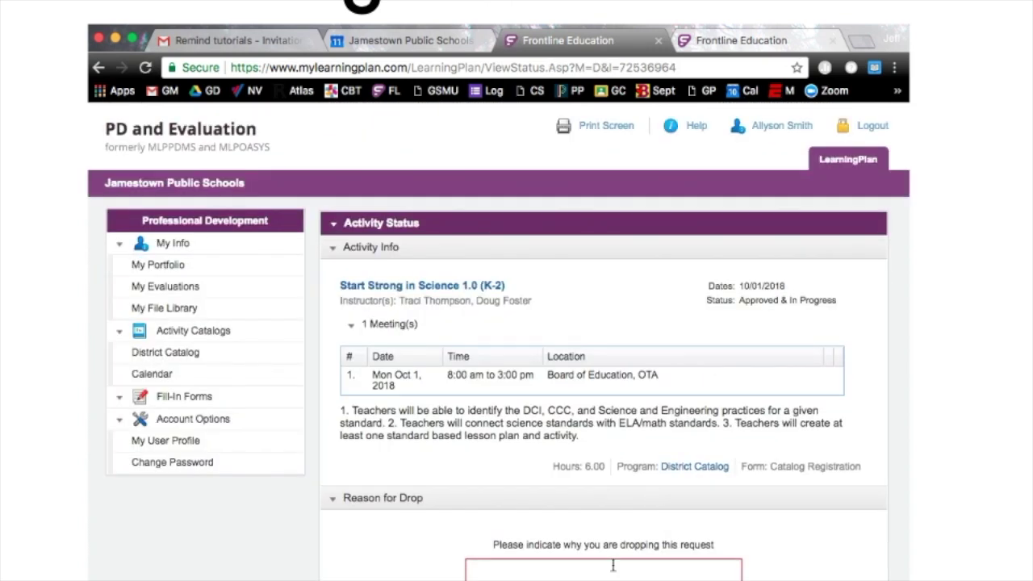
scroll(601, 567, "down", 3)
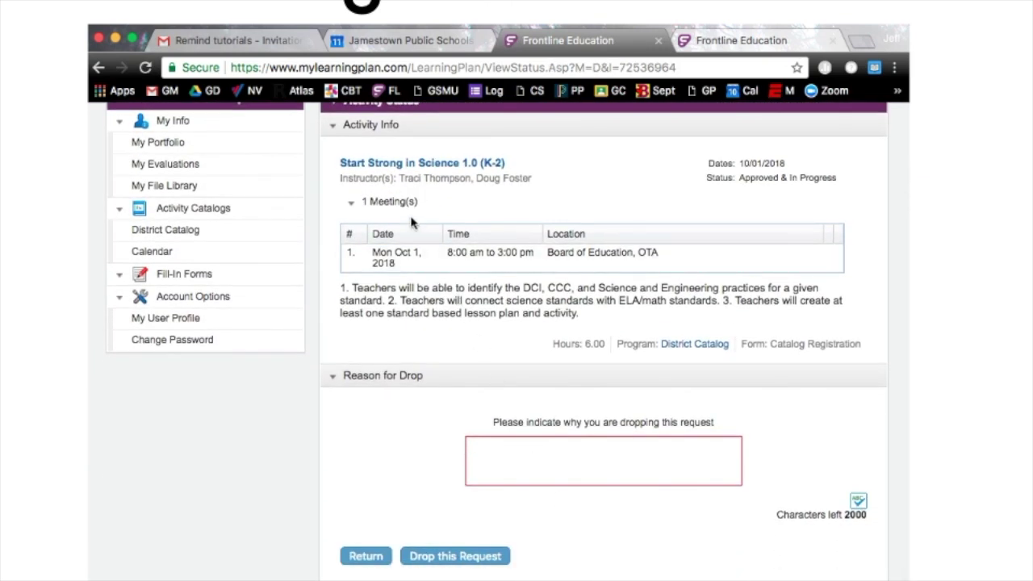
left_click(545, 448)
type("Child is ill.")
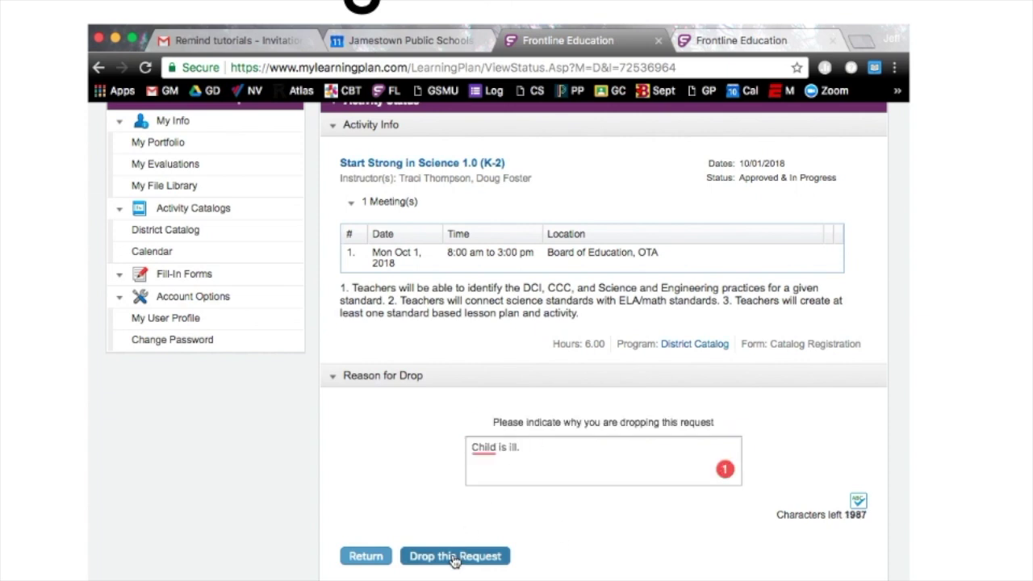
left_click(455, 557)
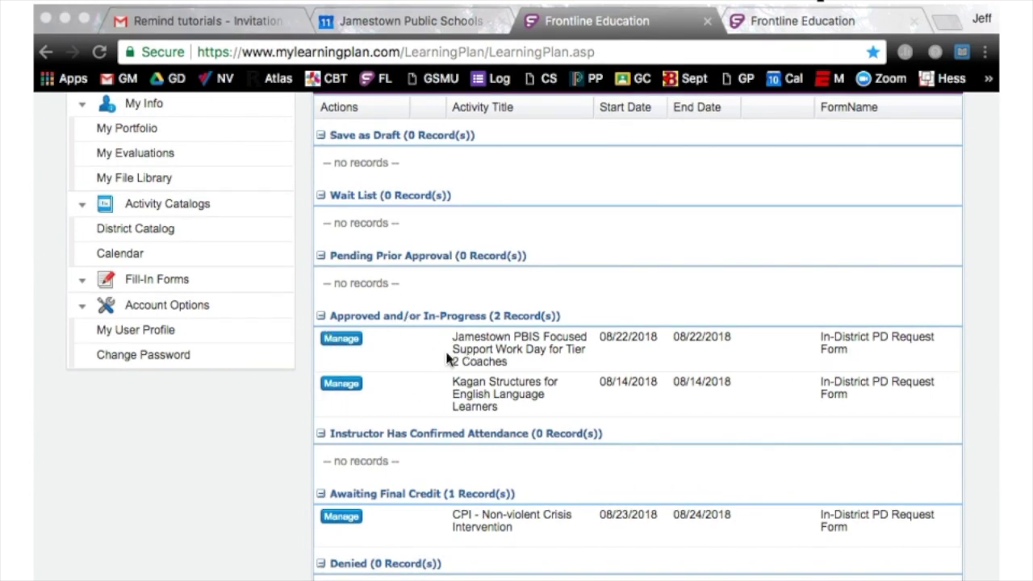
Step: Mark the Jamestown PBIS Tier 2 Coaches work day complete and submit the completion
left_click(343, 341)
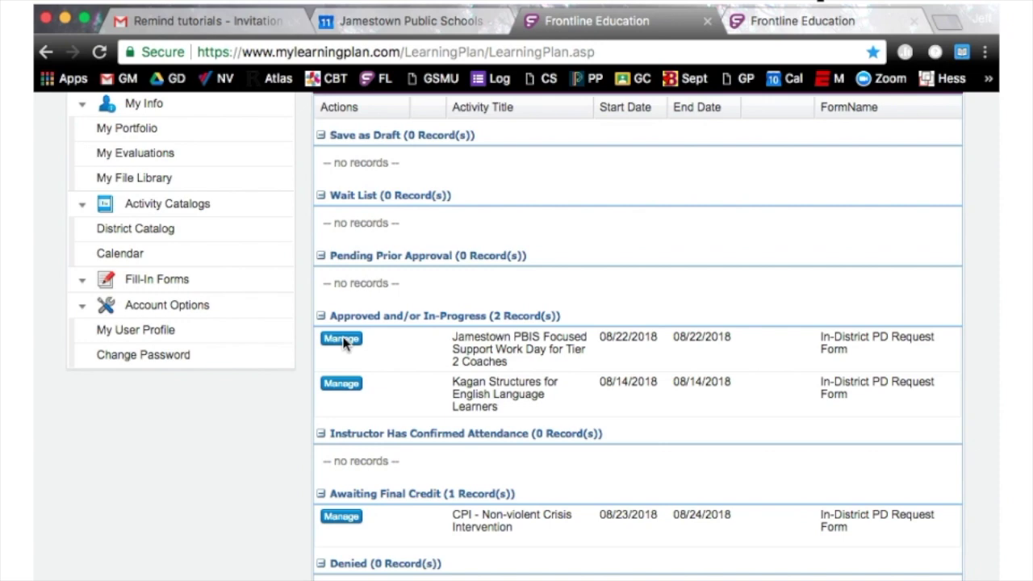
left_click(341, 339)
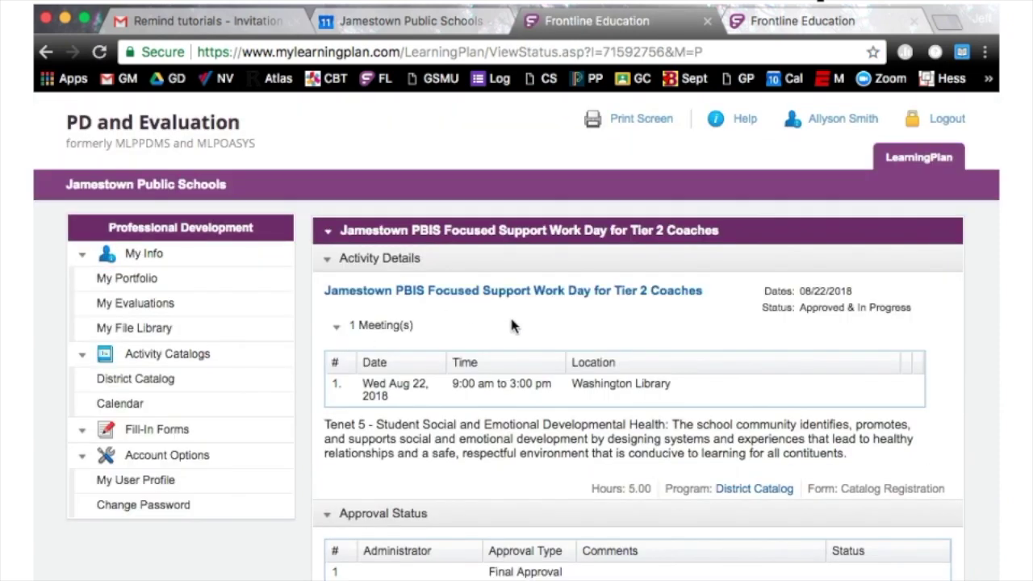
scroll(510, 325, "down", 5)
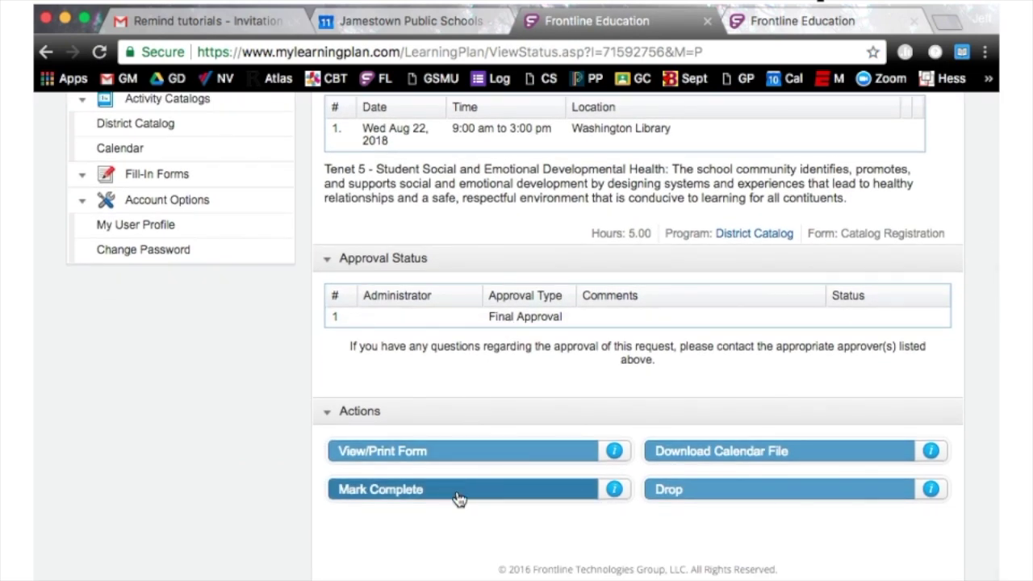
left_click(381, 493)
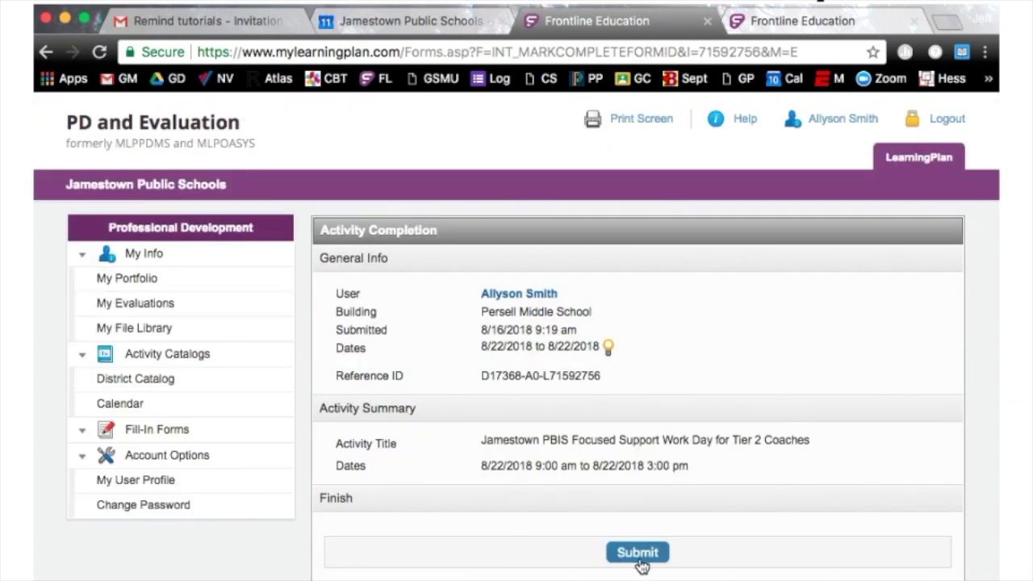
left_click(637, 554)
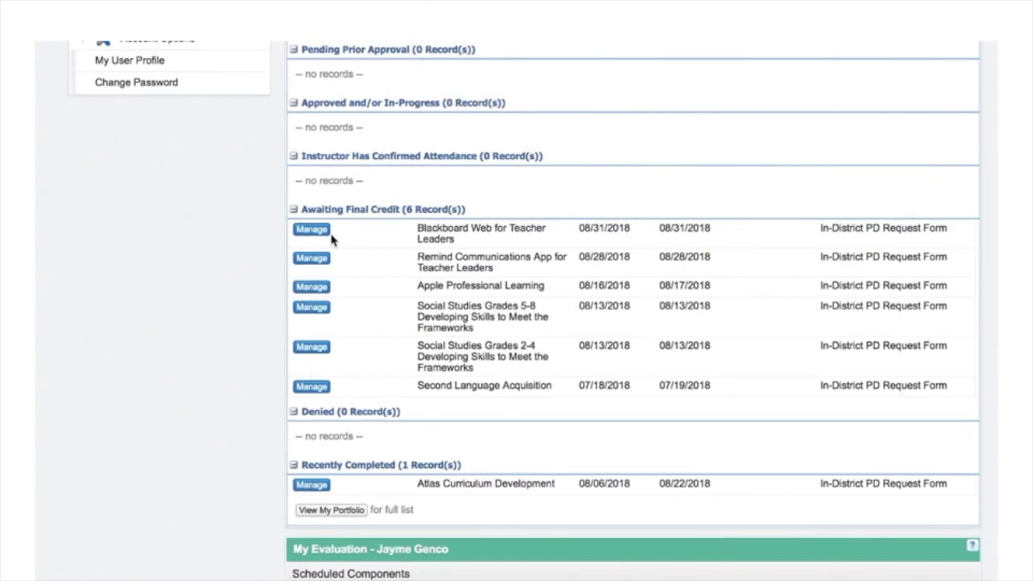
Step: Open Atlas Curriculum Development under Recently Completed and scroll to its Print Certificate action
left_click(312, 485)
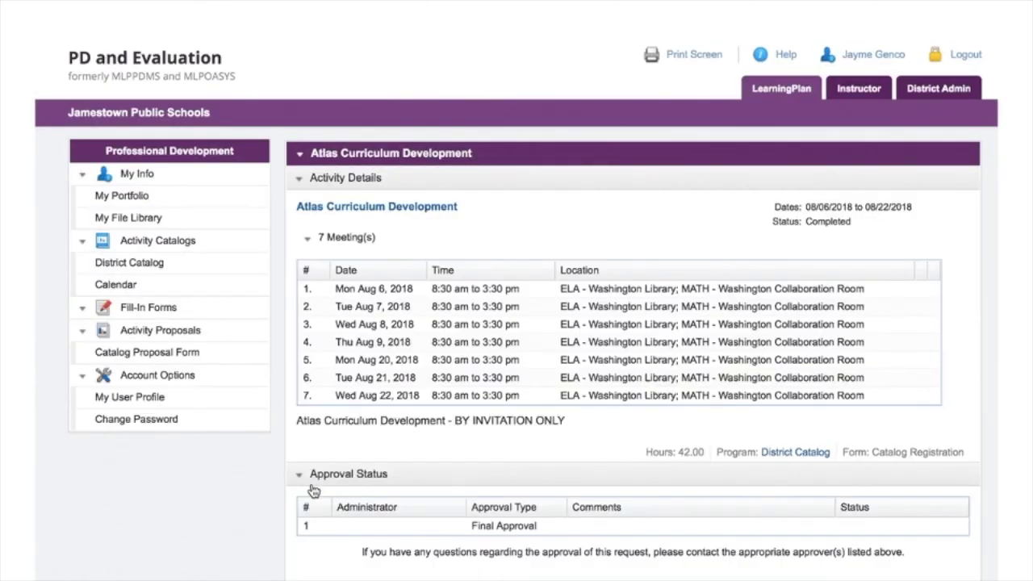
scroll(313, 490, "down", 3)
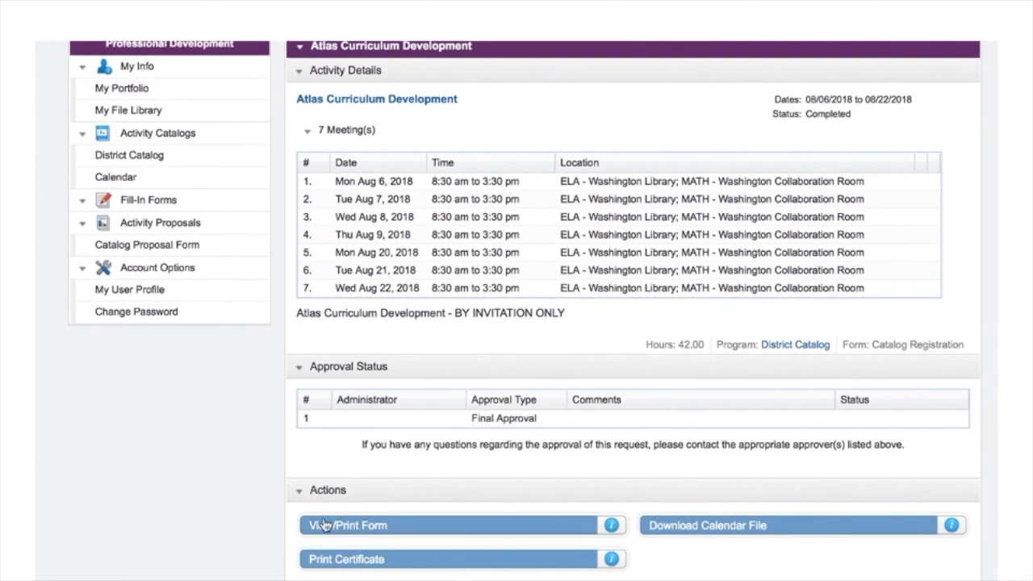